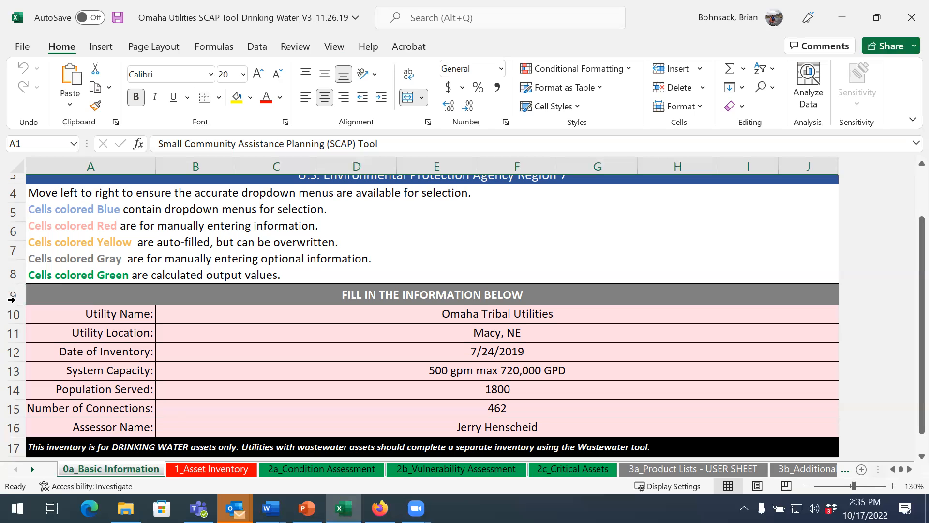
Step: Open the 1_Asset Inventory sheet and review the asset category choices for the first asset in row 11
click(200, 466)
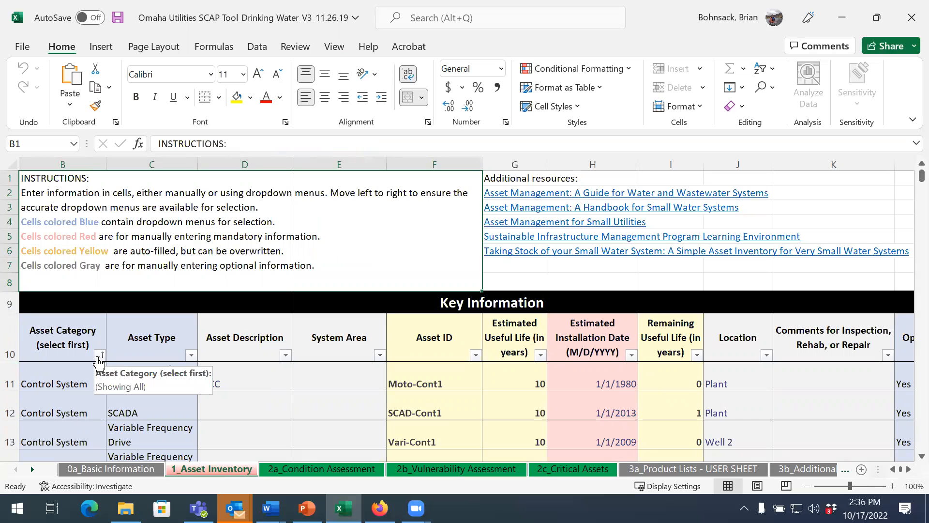
click(93, 382)
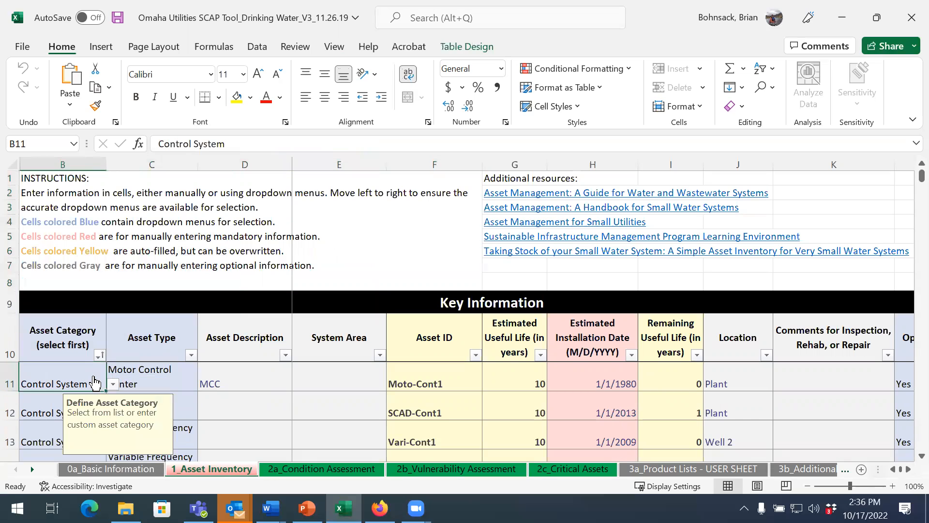
click(114, 386)
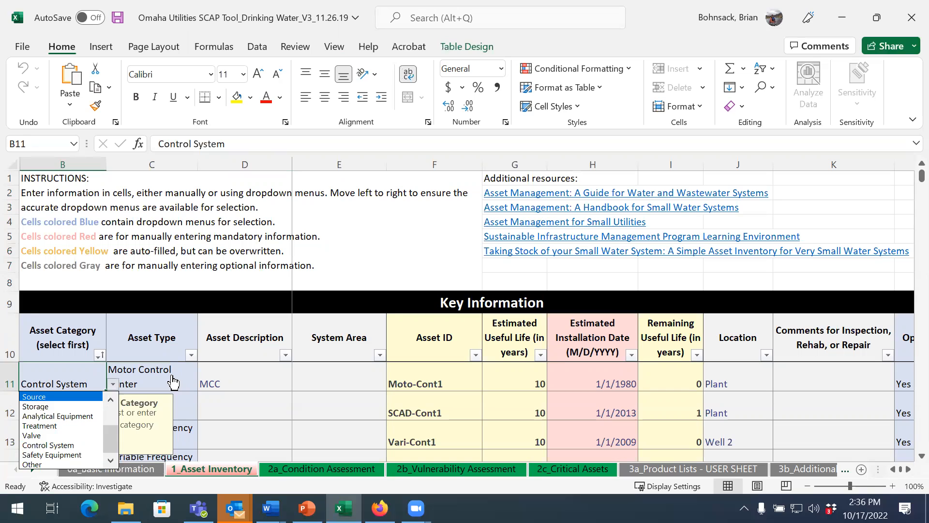
key(Escape)
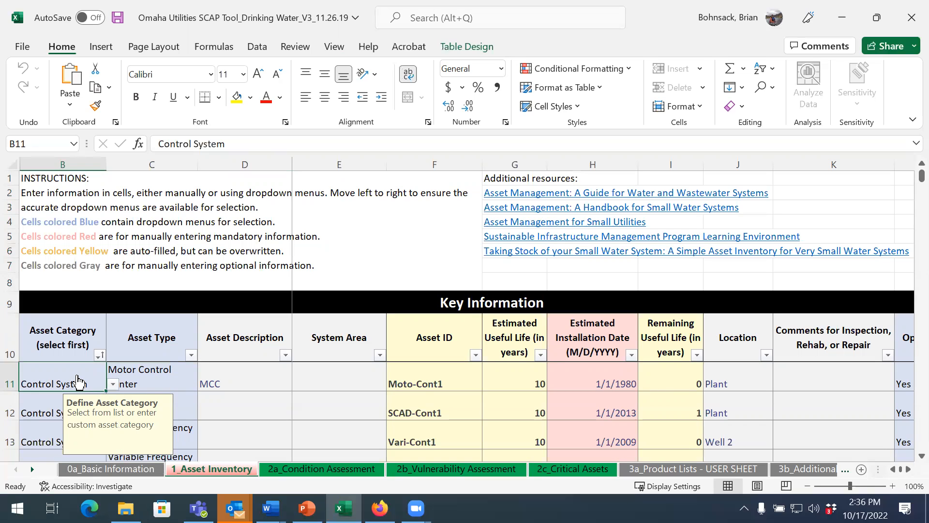
Step: Review the asset type choices available for the Control System asset in row 11
click(180, 382)
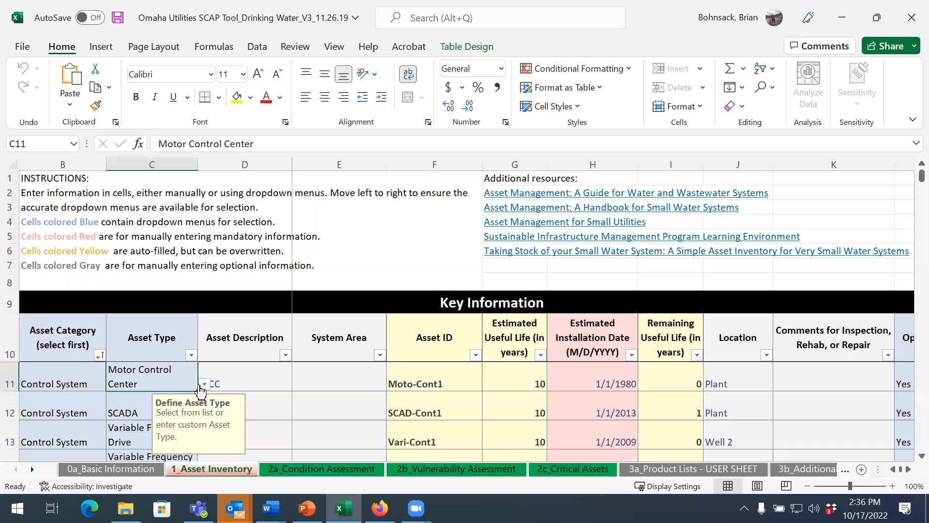
click(204, 385)
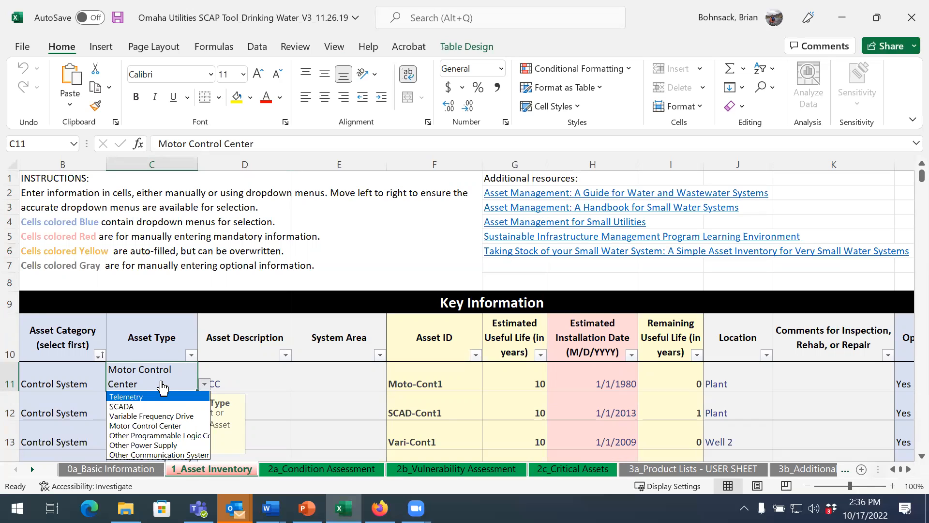
key(Escape)
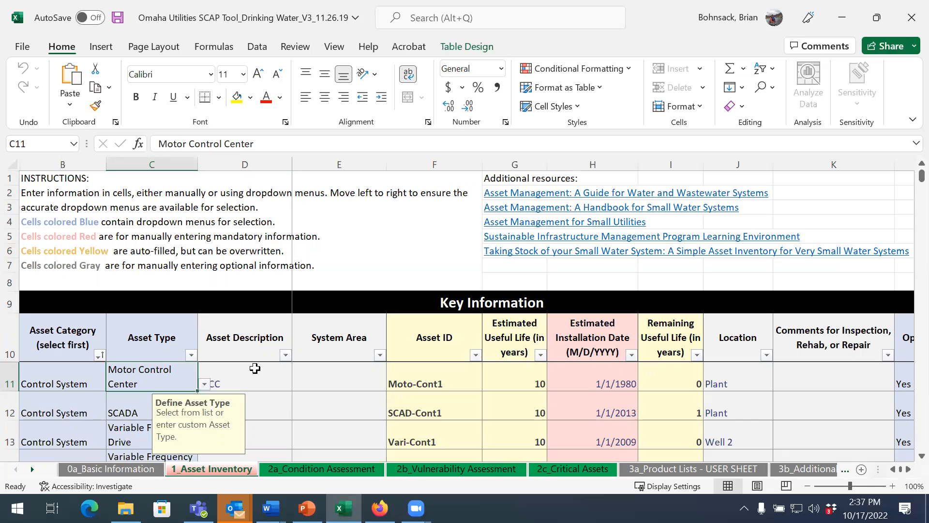
Step: Inspect the first asset's description, asset ID formula and estimated useful life formula in row 11
click(272, 381)
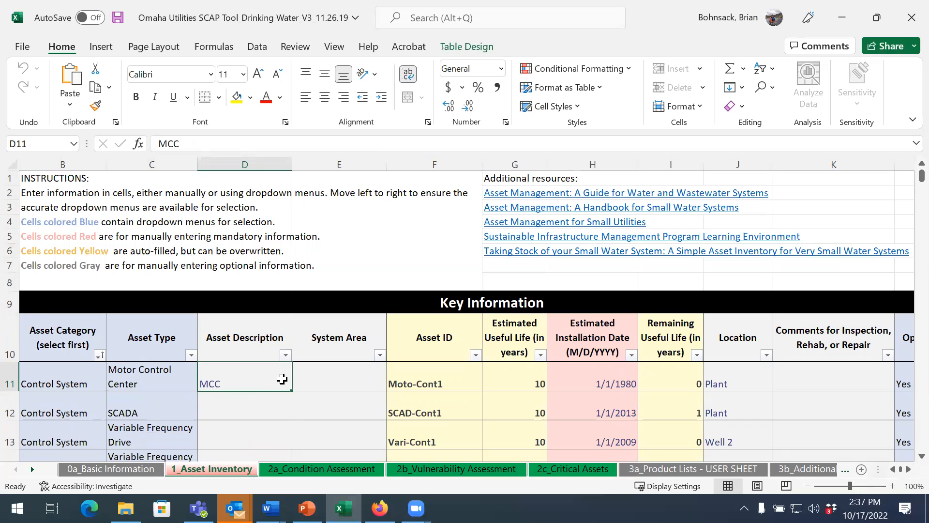
click(465, 373)
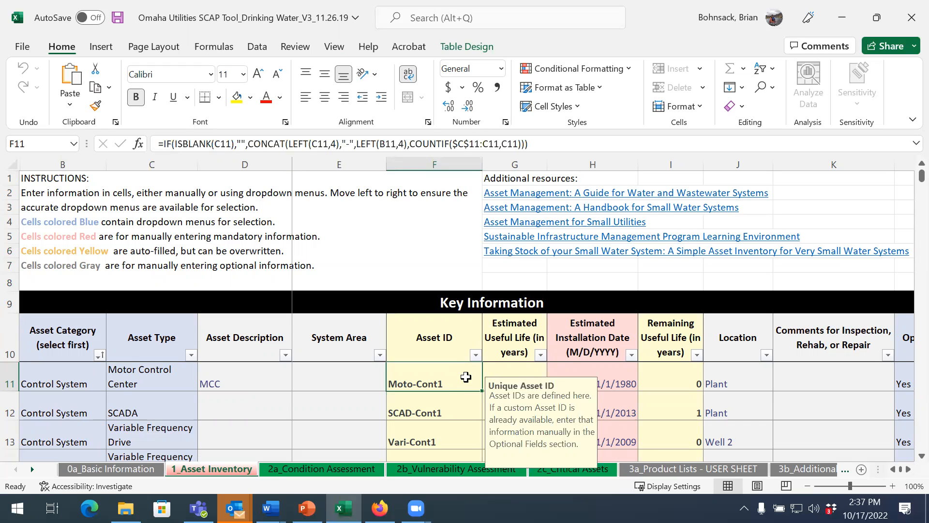
click(509, 369)
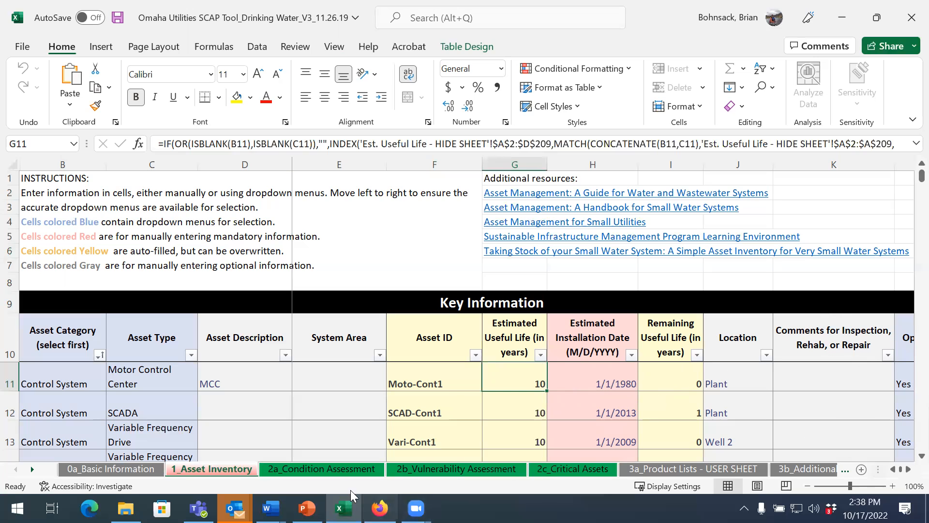
Step: Open the 2a_Condition Assessment sheet and review the current condition choices for the MCC asset
click(314, 469)
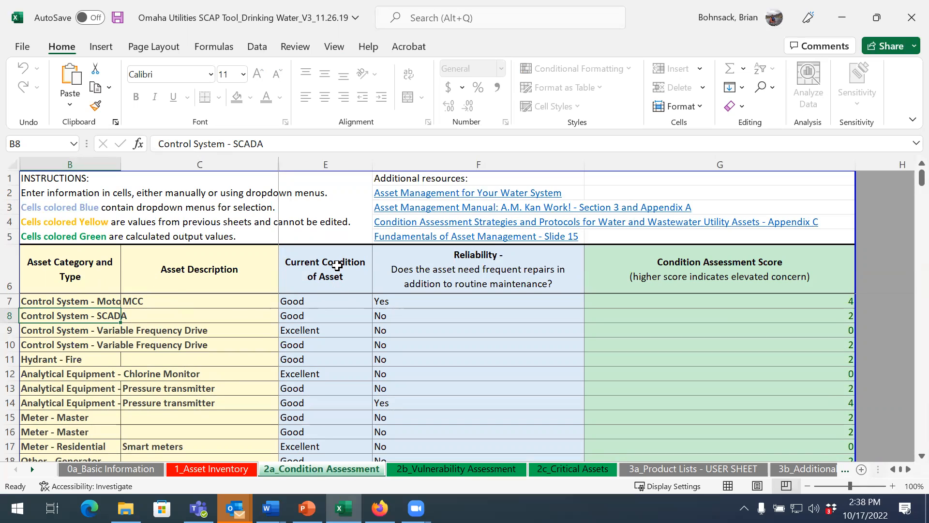
click(341, 305)
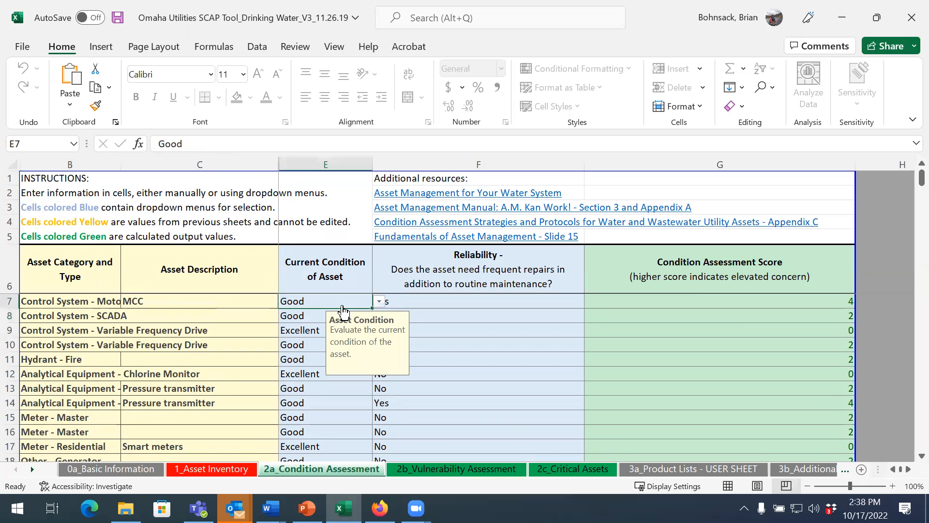
click(380, 302)
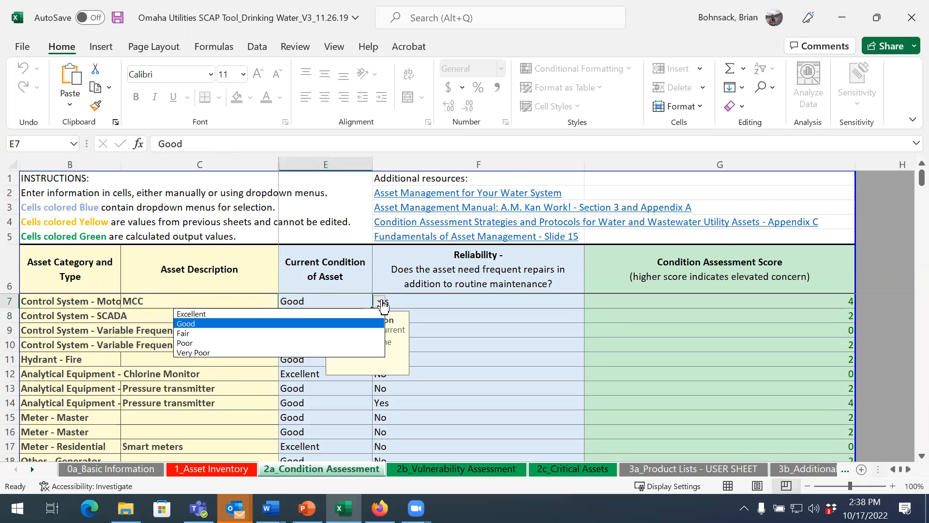
click(346, 303)
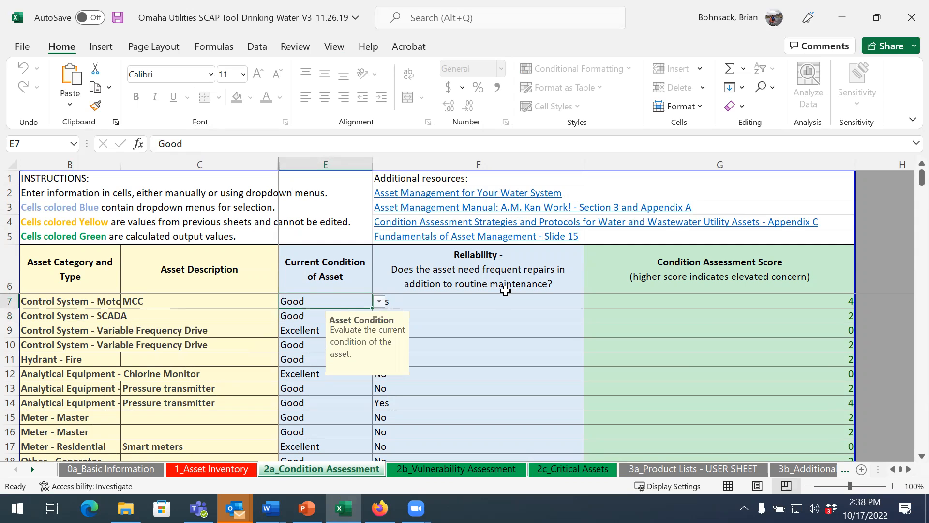
Step: Review the reliability choices for the MCC asset in row 7, leaving the answer as it is
click(492, 305)
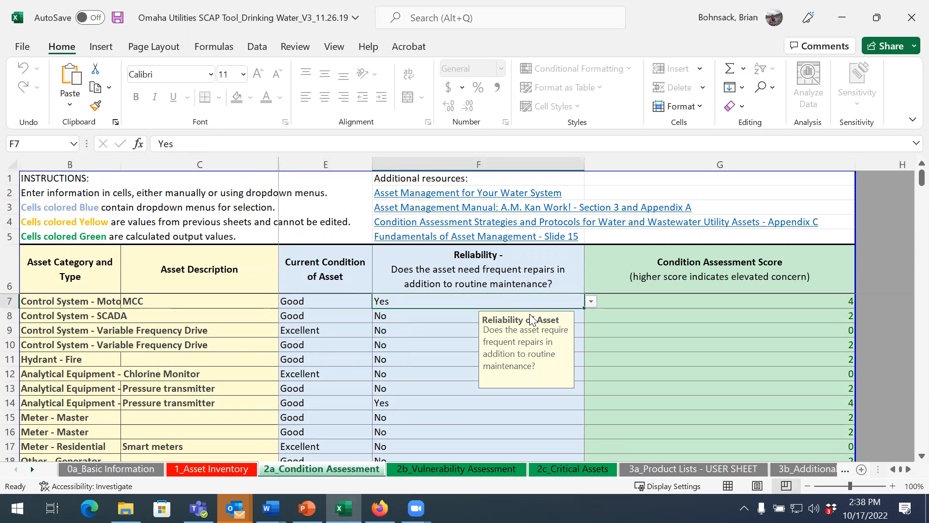
click(590, 304)
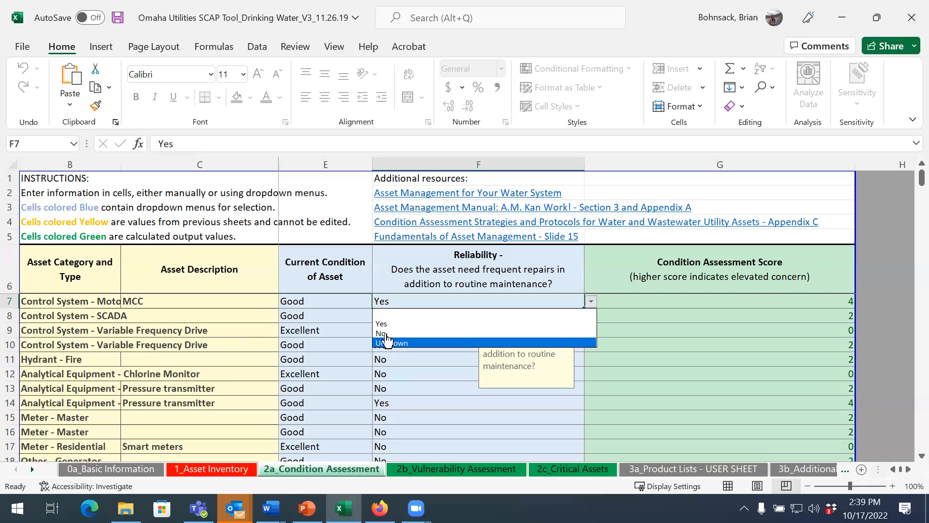
click(432, 468)
Step: Open the 2b_Vulnerability Assessment sheet and examine the MCC asset's type, condition score and redundancy choices
click(432, 467)
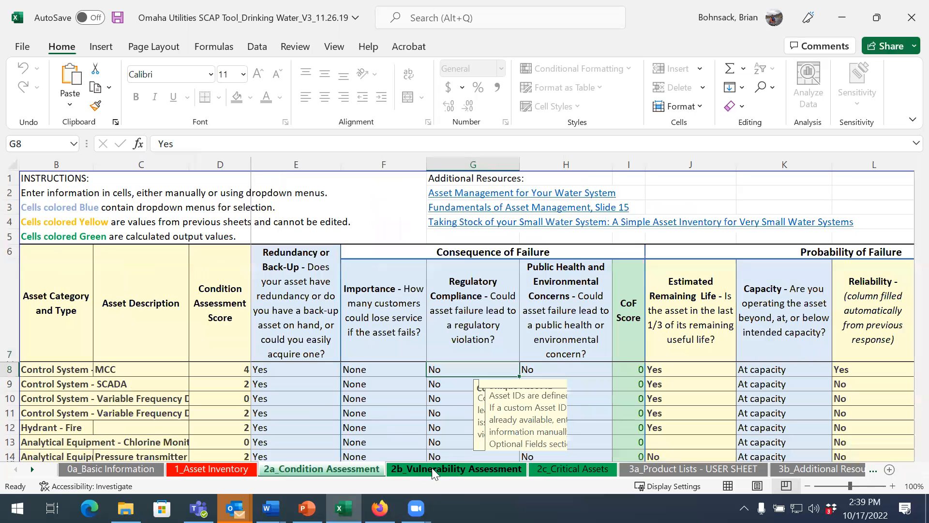
click(58, 370)
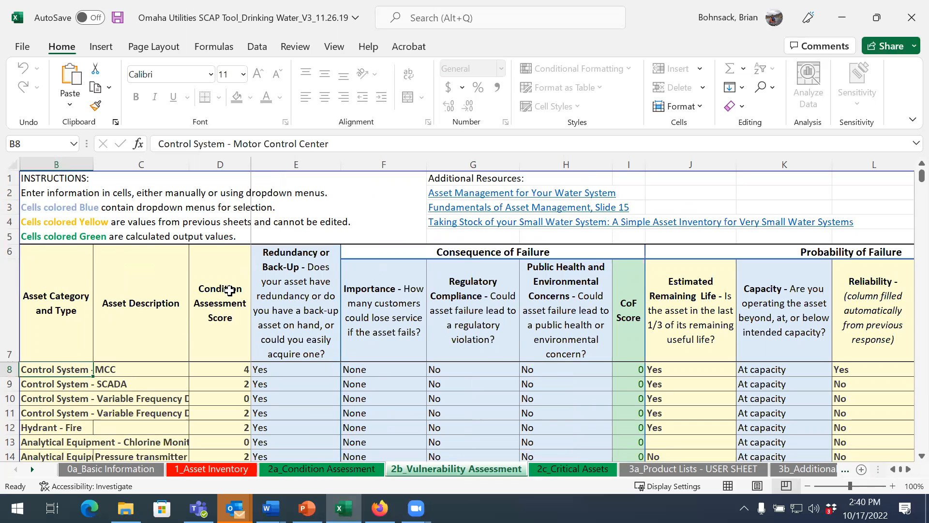
click(222, 368)
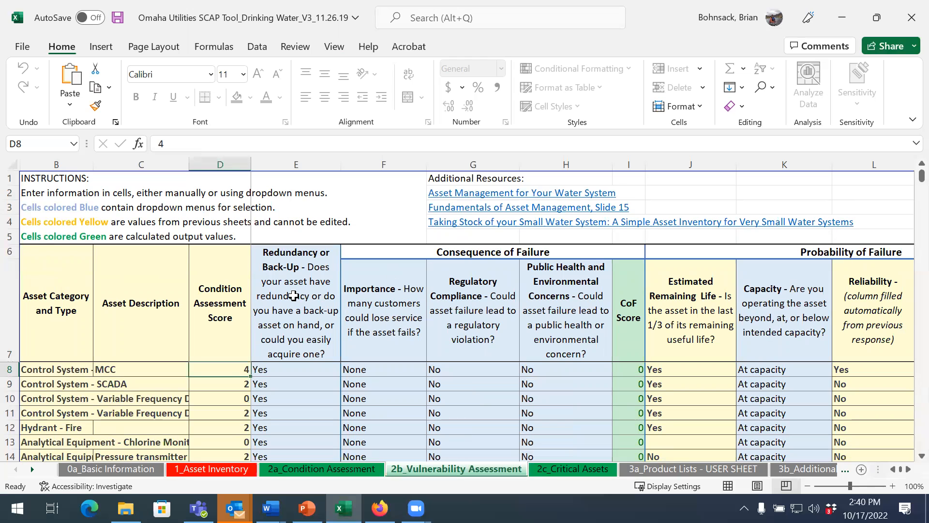
click(314, 372)
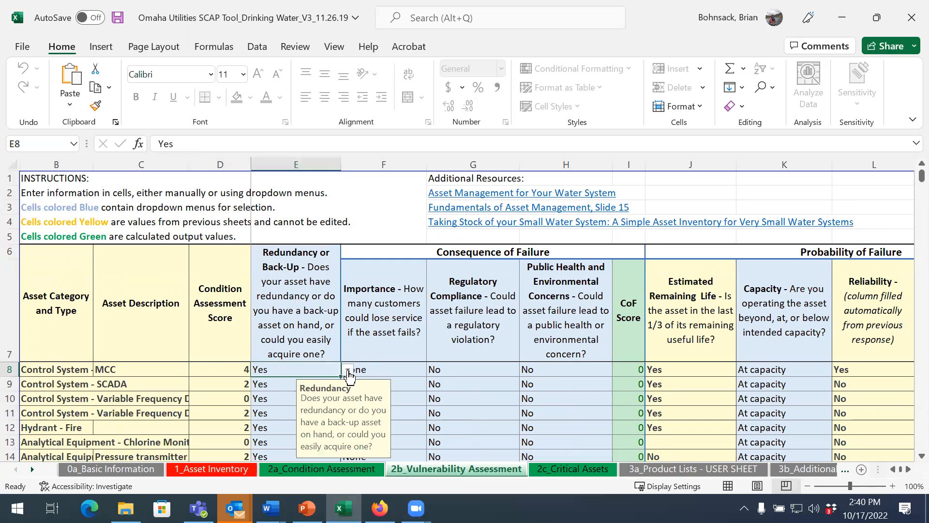
click(348, 370)
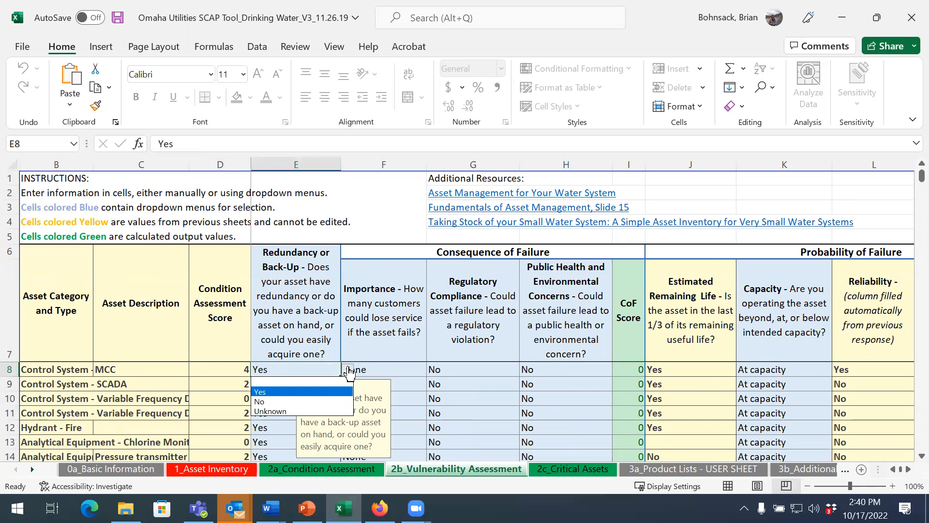
key(Escape)
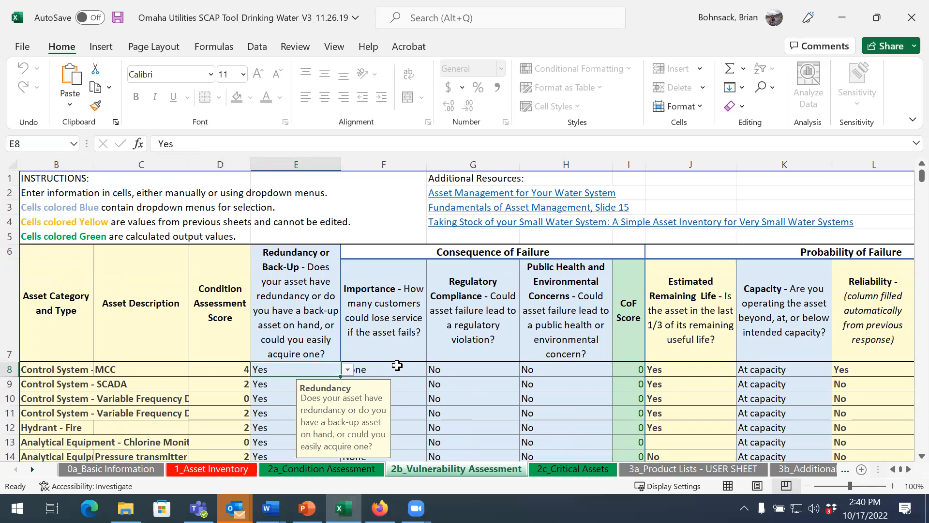
Step: Examine the MCC asset's consequence of failure fields: importance, regulatory compliance choices, and public health and environmental concerns
click(420, 370)
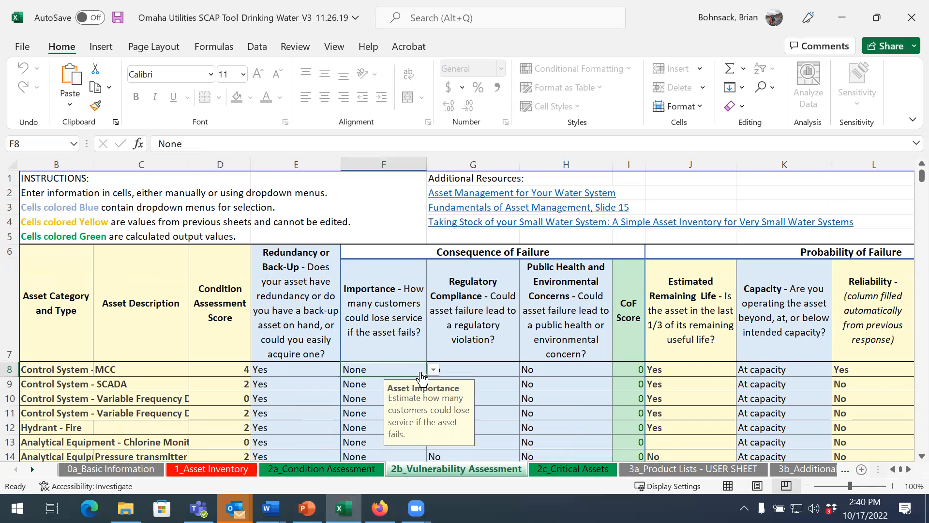
click(481, 376)
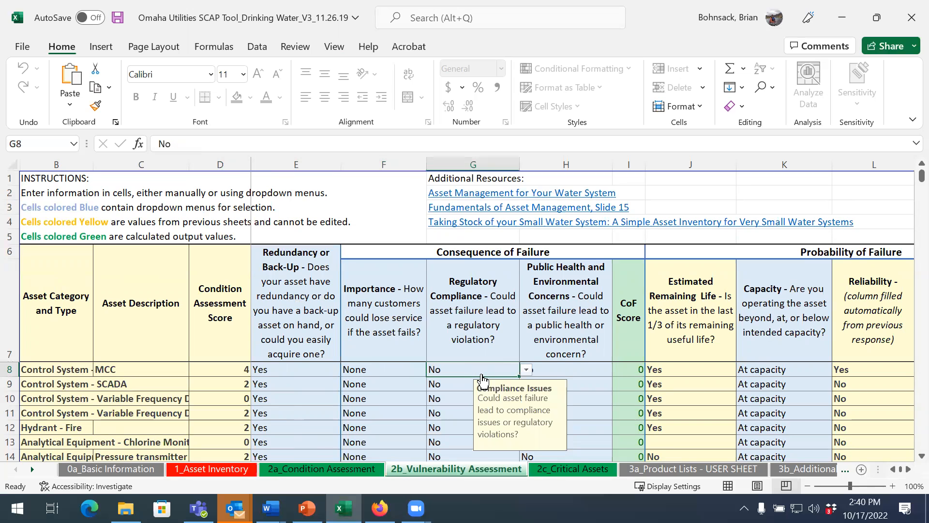
click(527, 371)
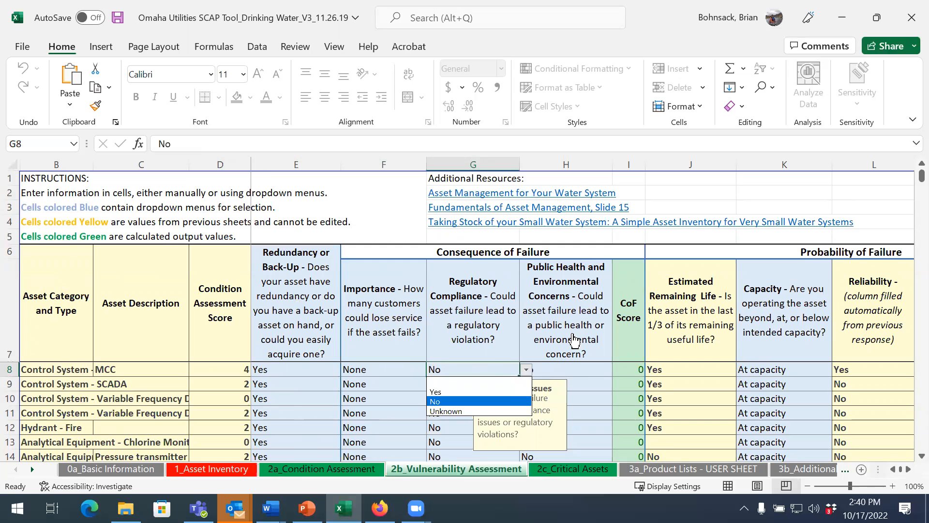
key(Escape)
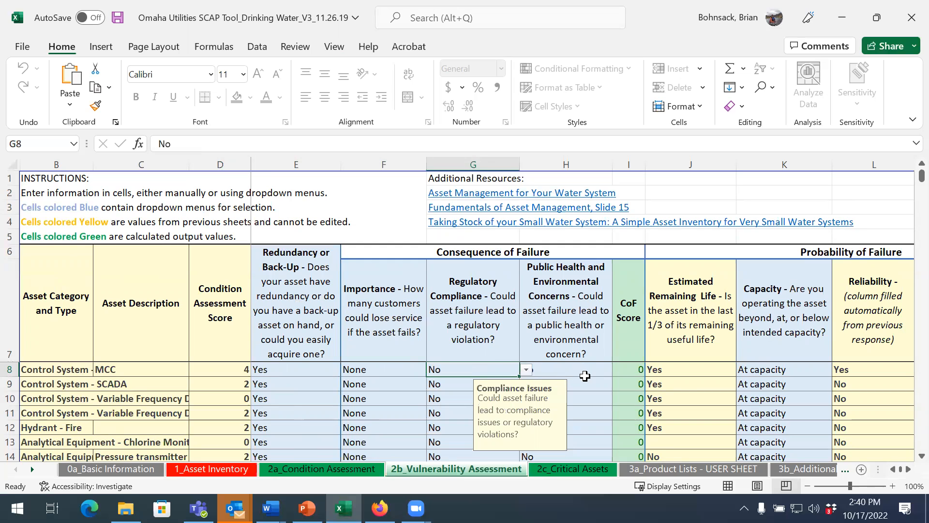
click(586, 373)
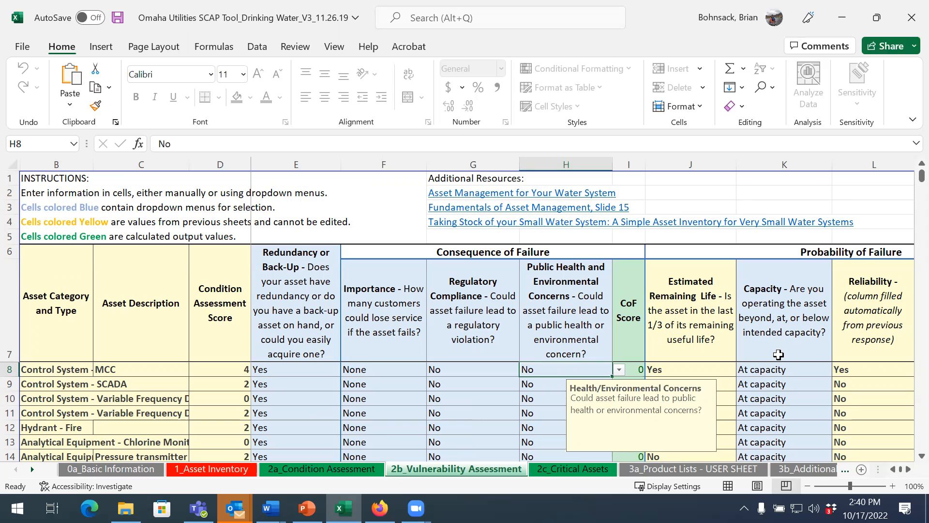
Step: Review the capacity choices for the MCC asset under Probability of Failure
click(797, 373)
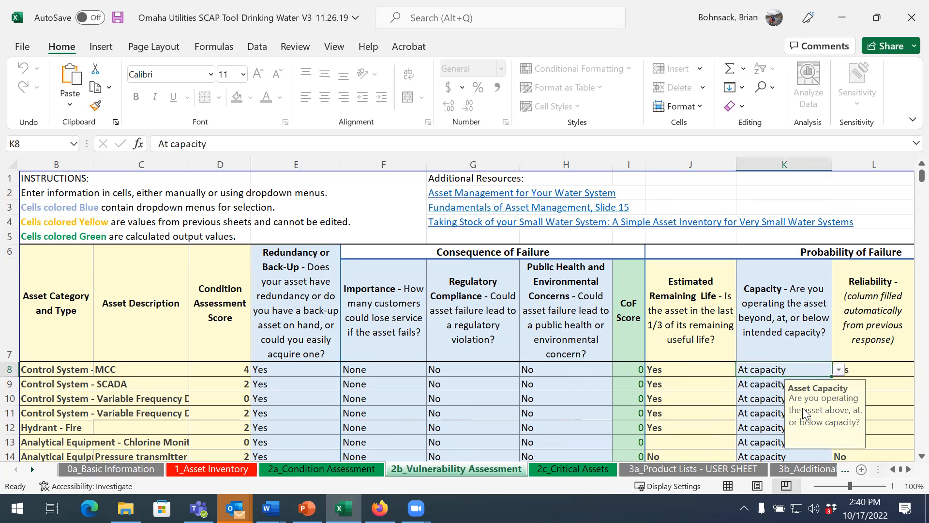
click(839, 371)
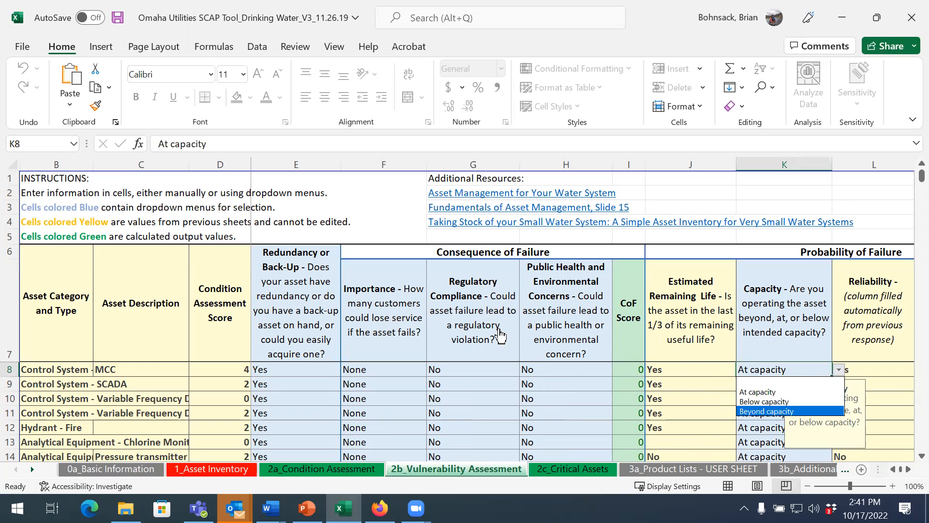
click(565, 475)
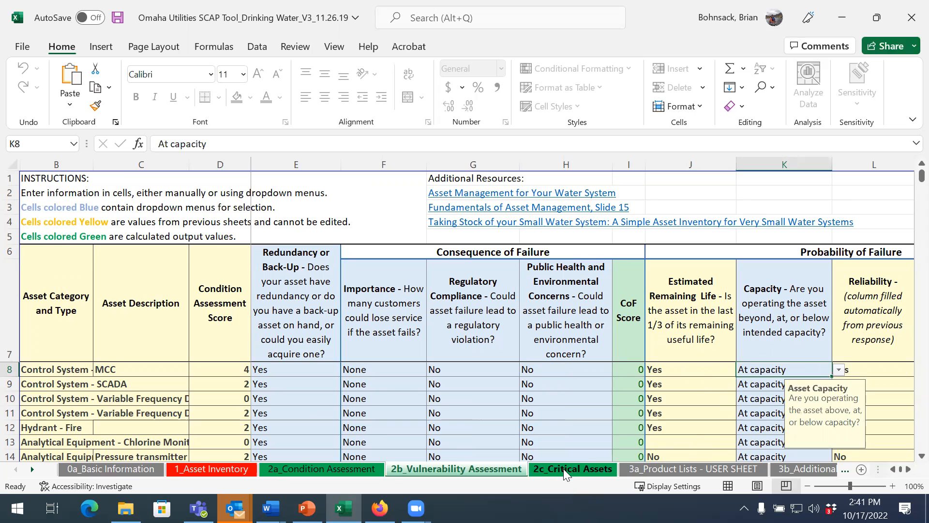
Step: Open the 2c_Critical Assets sheet and examine the condition, criticality and combined scores and the rank column across the assets
click(564, 469)
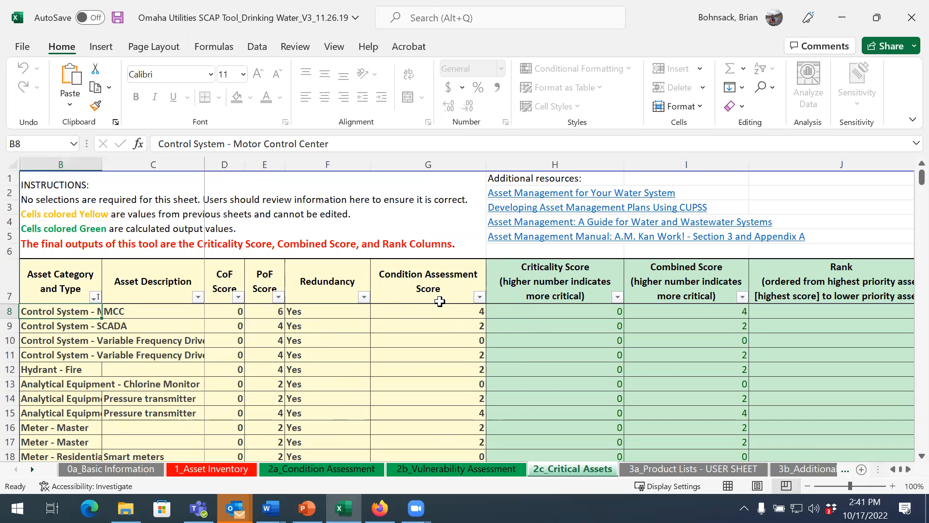
click(466, 311)
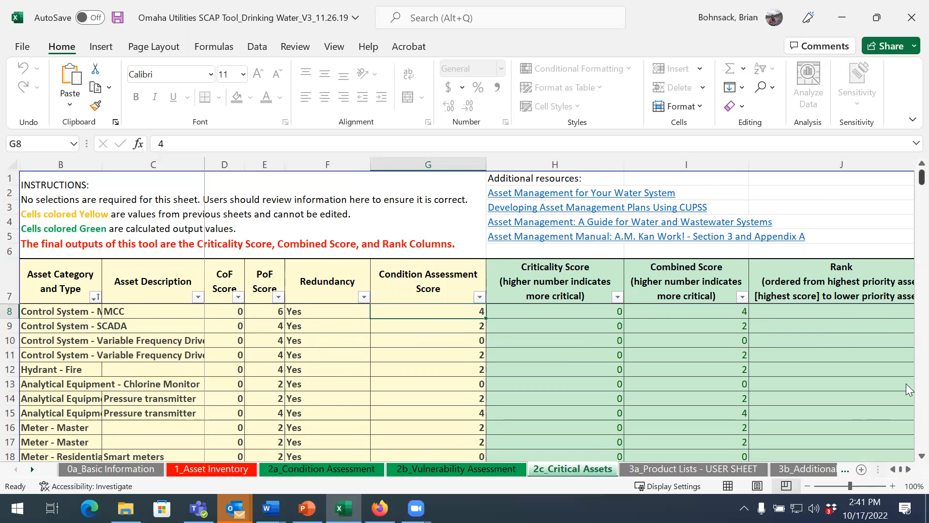
key(Right)
key(Right)
key(Right)
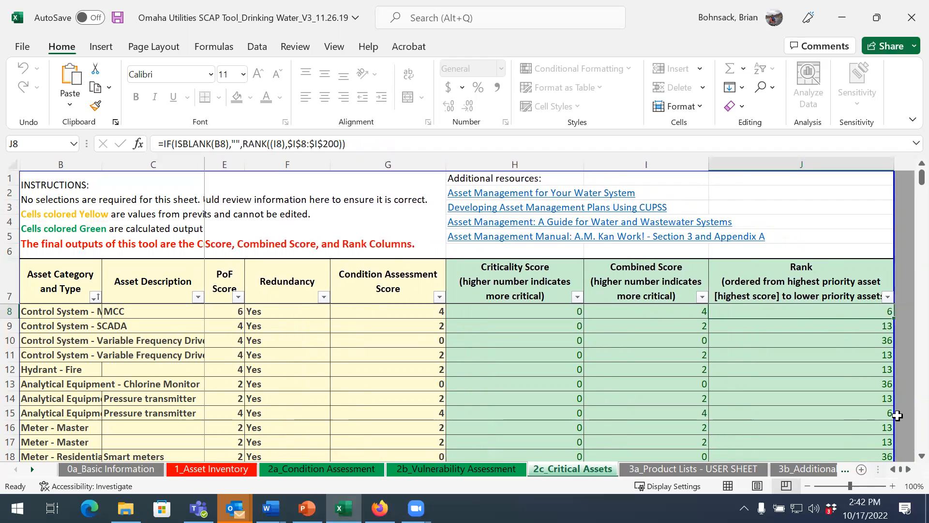
scroll(907, 459, down, 2)
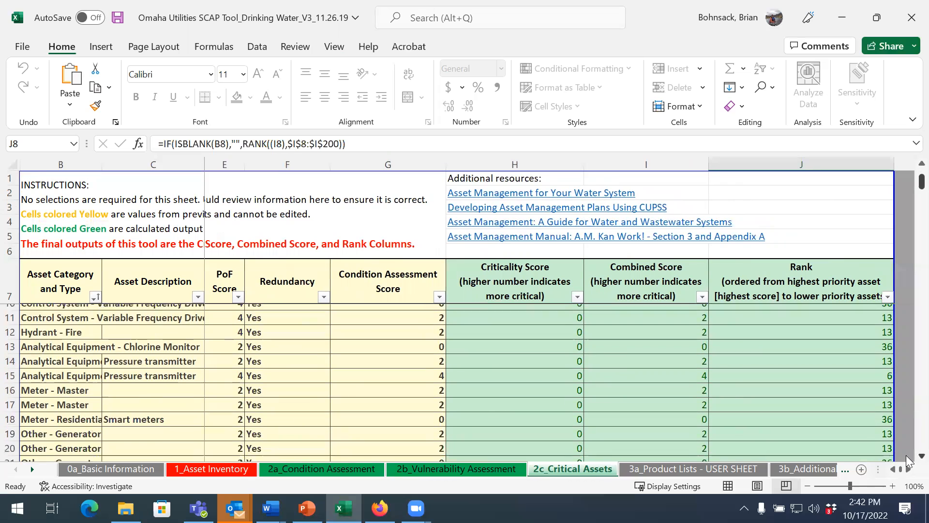
scroll(909, 460, down, 3)
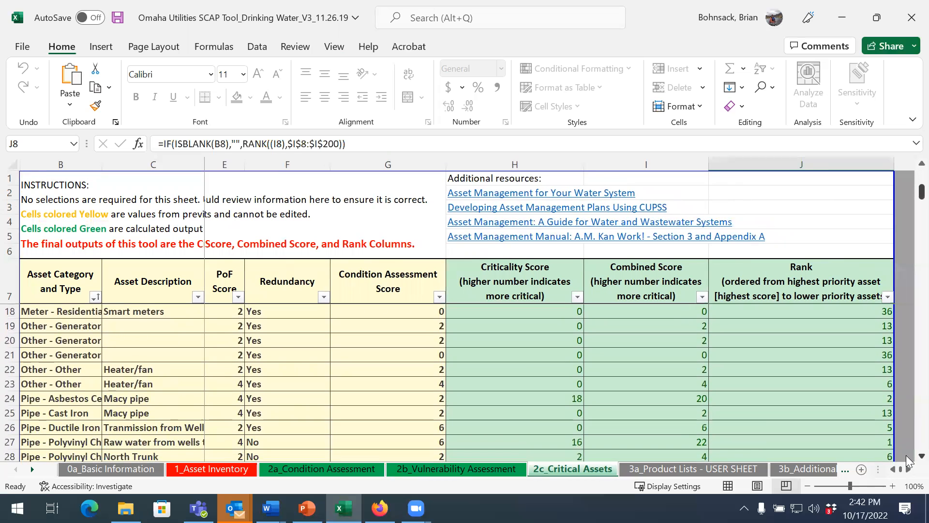
Step: Examine the scores and ranks of the remaining assets on the 2c_Critical Assets sheet, from residential meters down to valves
scroll(908, 460, down, 4)
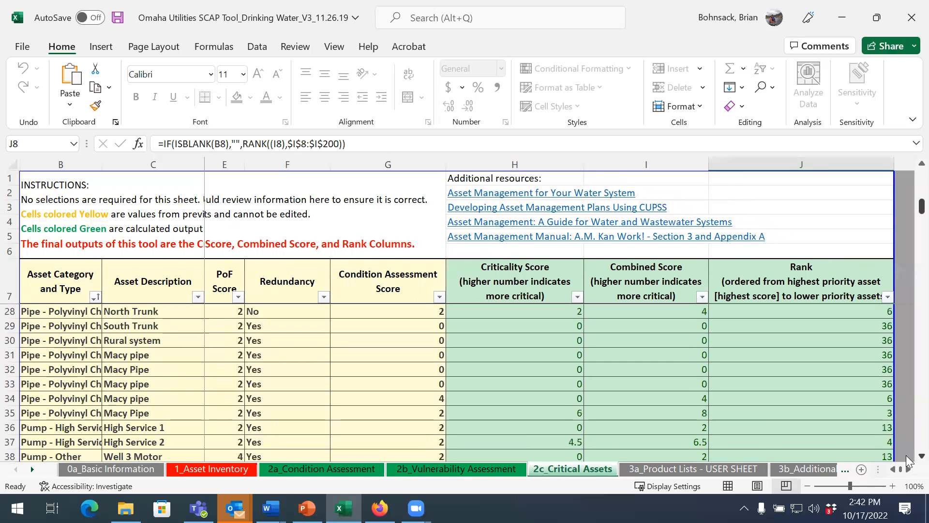
scroll(908, 460, down, 4)
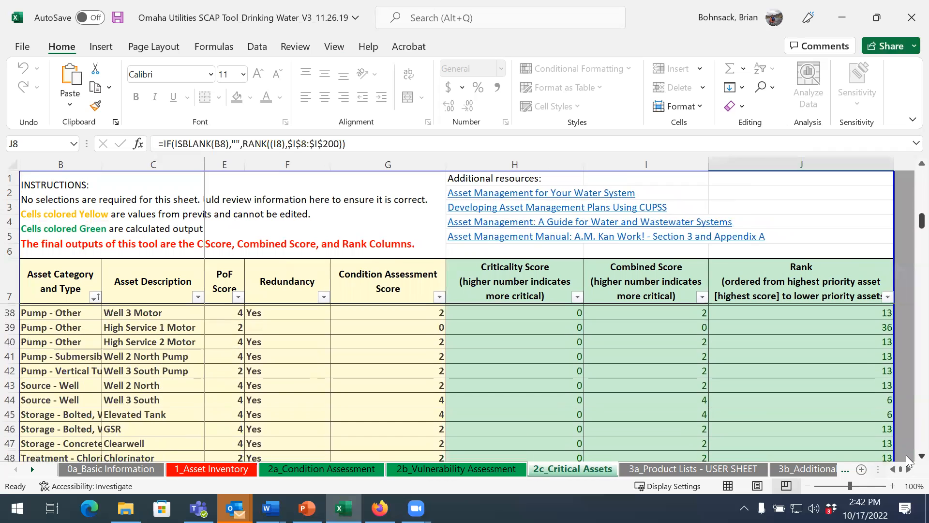
scroll(909, 460, down, 1)
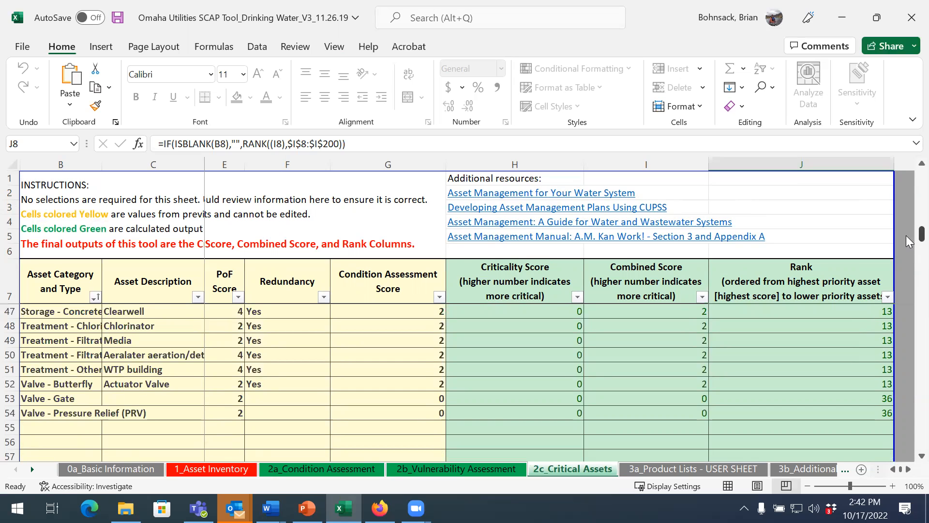
drag(909, 241, 910, 207)
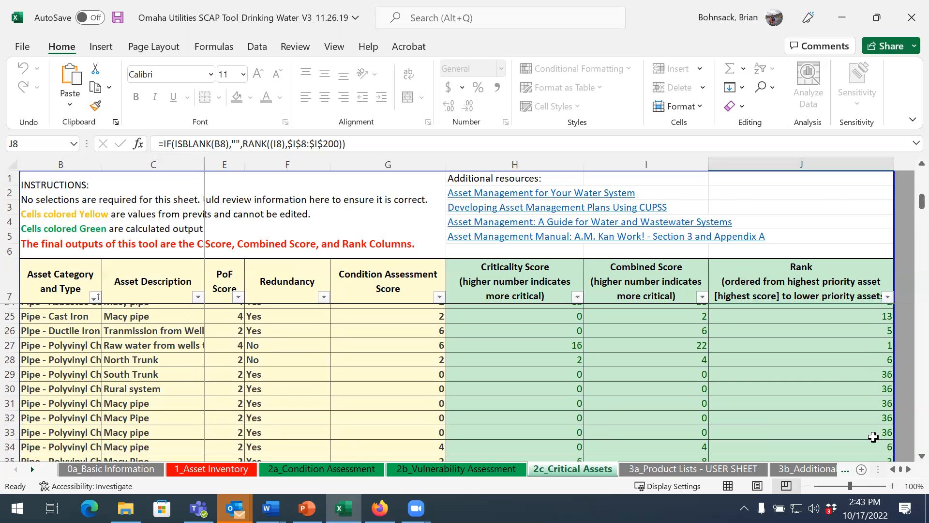
scroll(861, 442, down, 1)
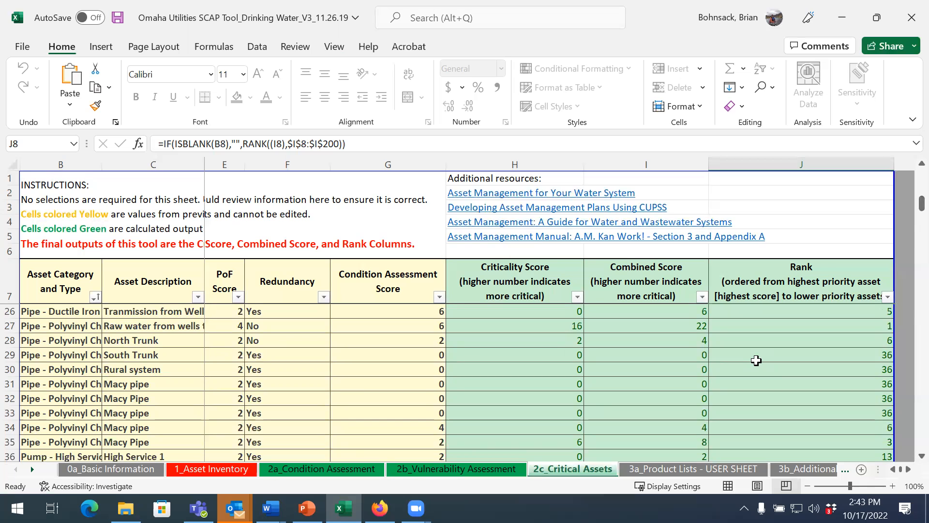
Step: View the product contact tables on 3a_Product Lists - USER SHEET and the resource list on 3b_Additional Resources
click(678, 468)
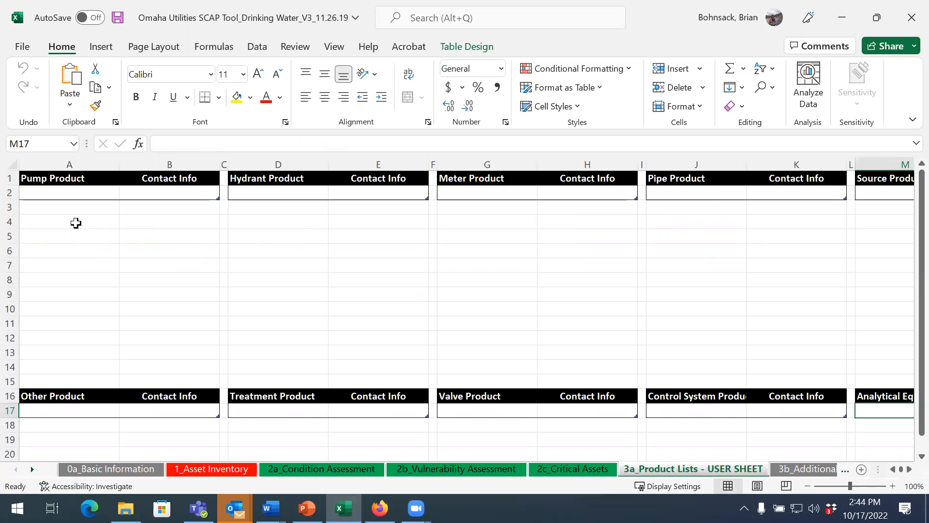
click(807, 470)
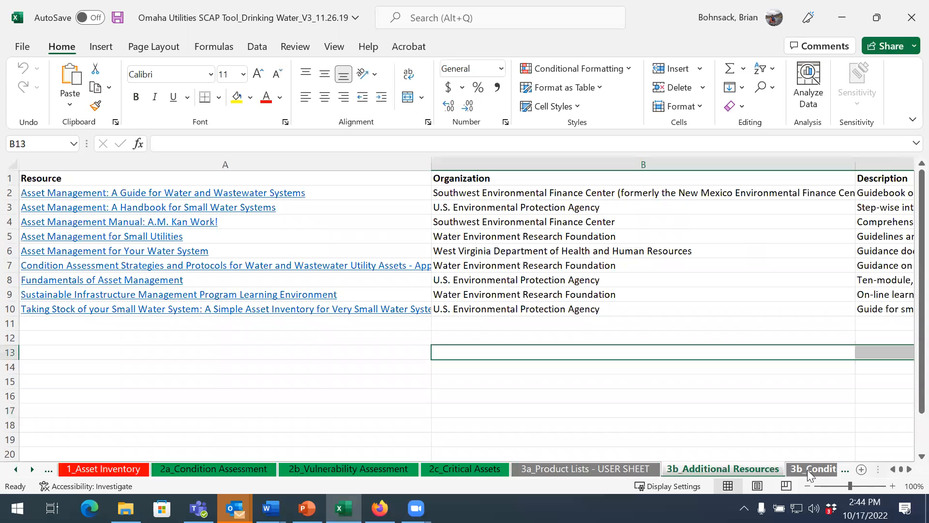
Step: Return to the 2c_Critical Assets sheet and select the MCC asset's Rank cell to review the ranking column
click(466, 468)
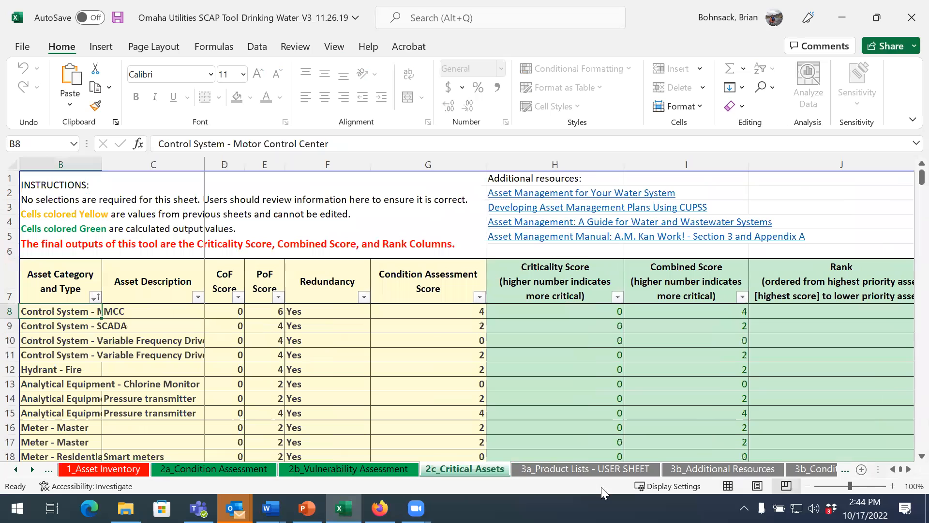
key(Right)
key(Right)
key(Right)
key(Right)
key(Right)
key(Right)
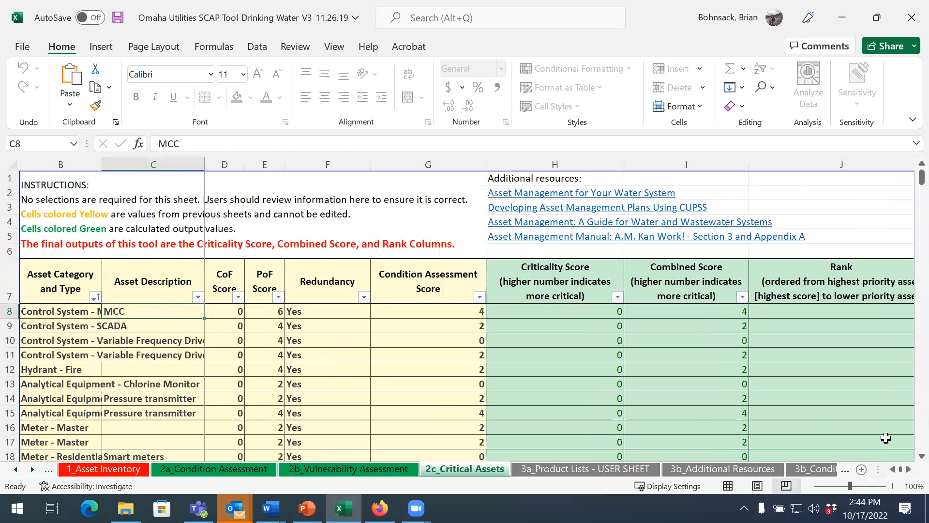
key(Right)
key(Right)
key(Right)
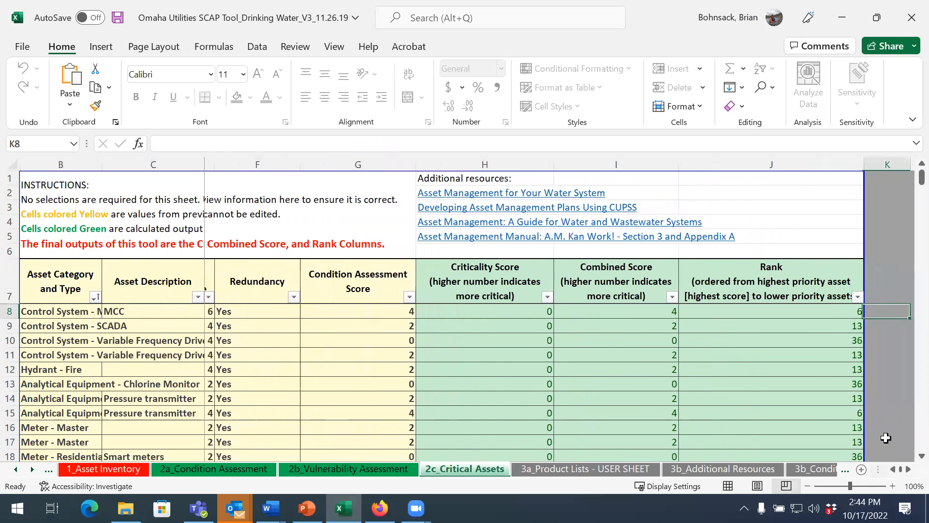
key(Left)
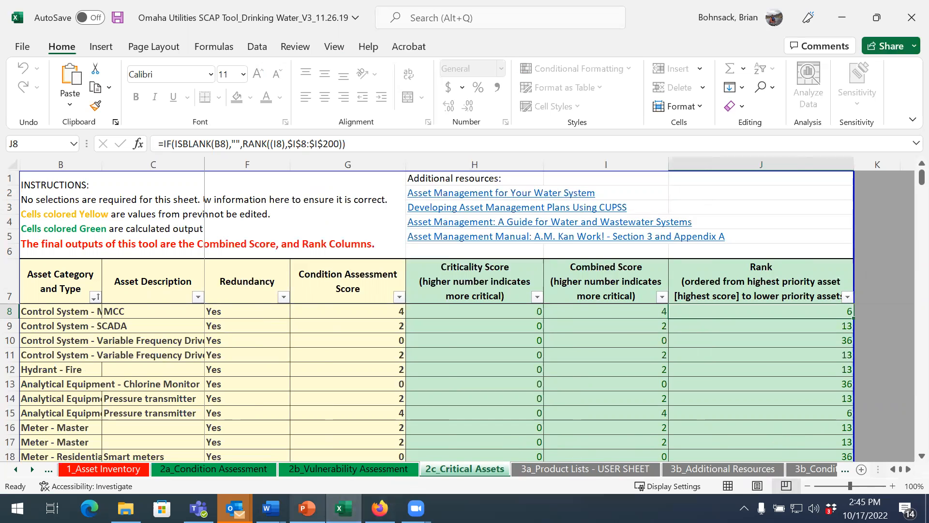
Step: Switch to the SCAP Blog Webinar v2 presentation in PowerPoint and start the slide show from the "Questions?" slide
click(307, 508)
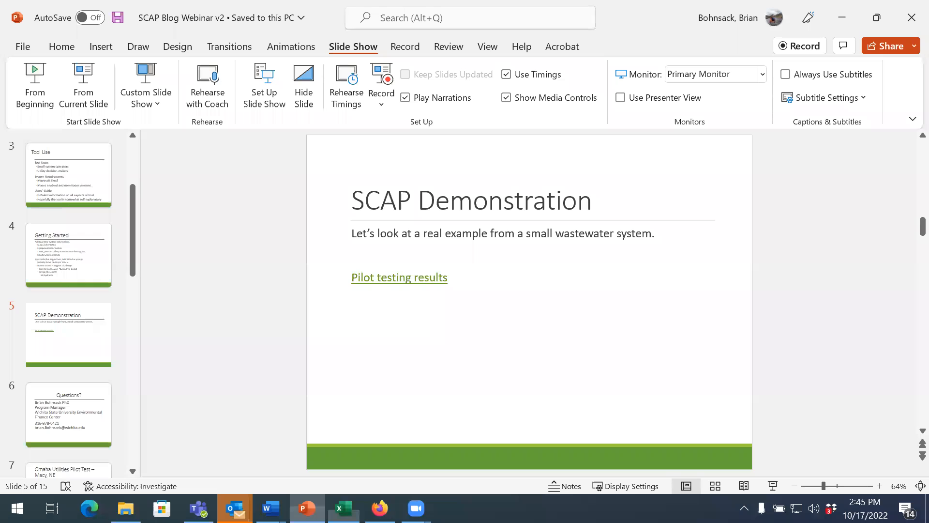
click(63, 422)
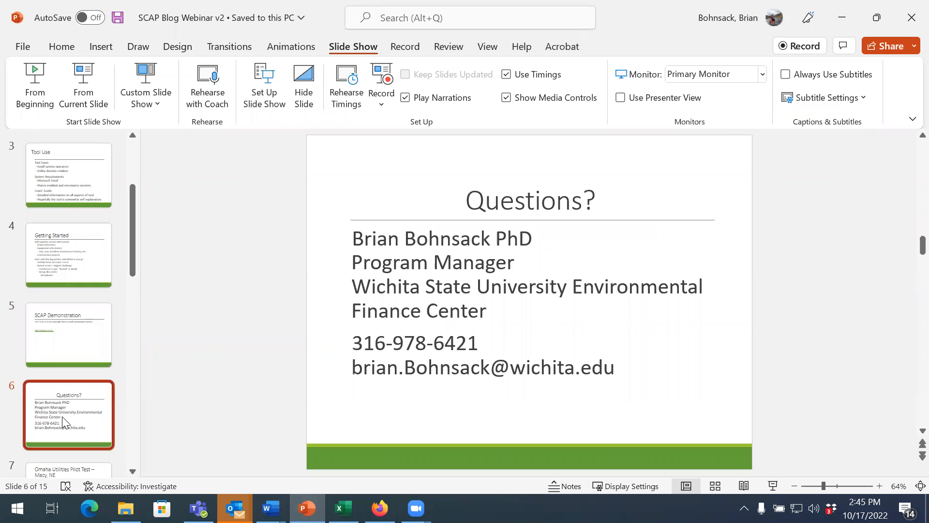
click(84, 78)
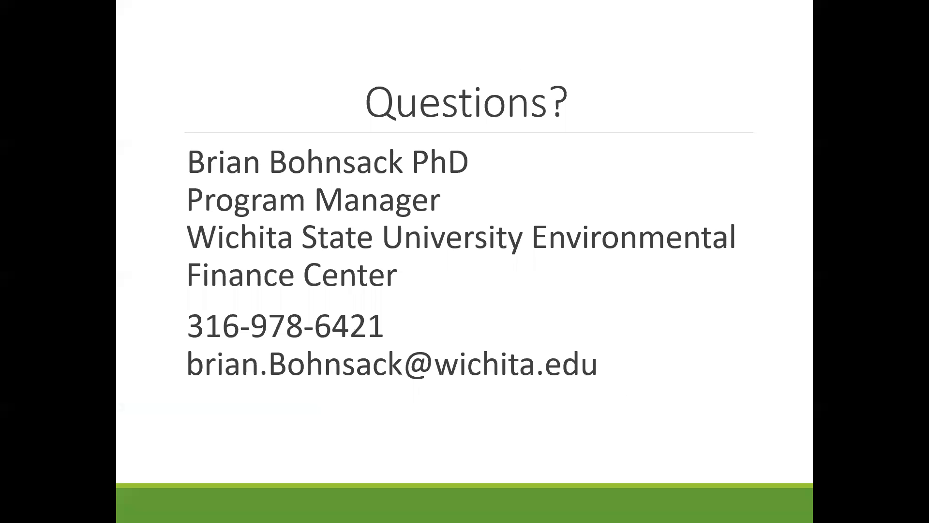